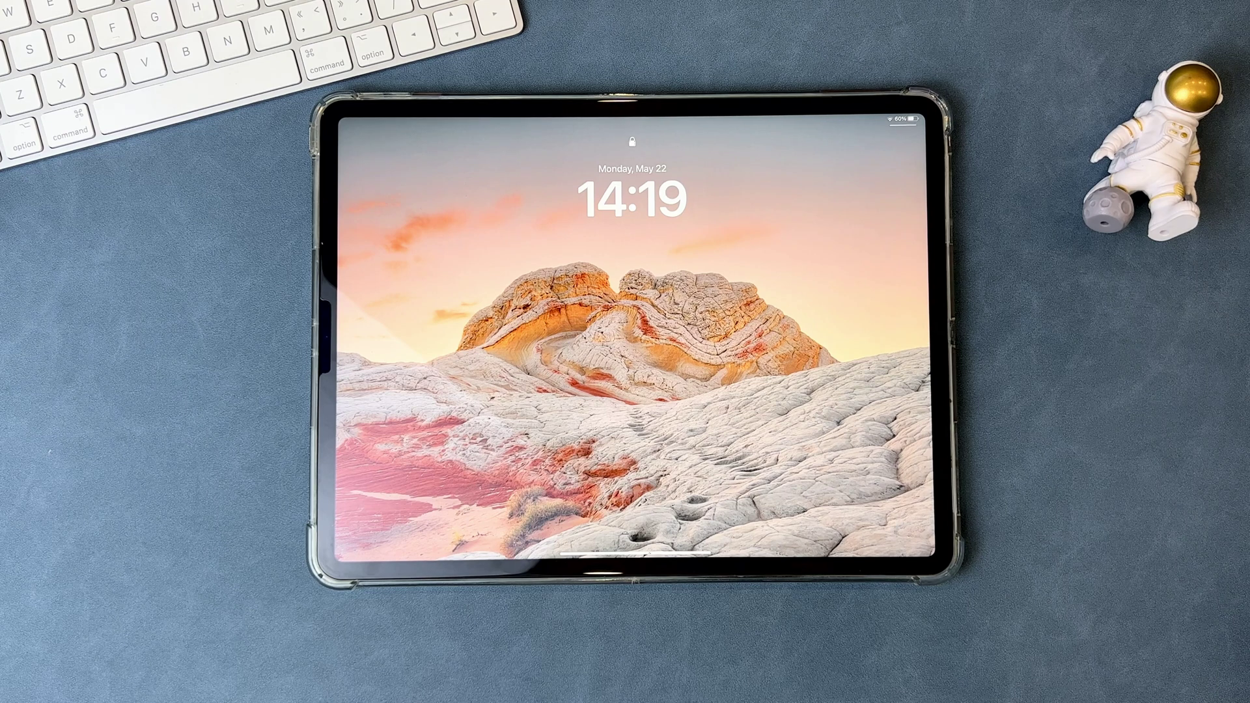
Step: Bring up the lock screen's passcode keypad and begin entering a guessed passcode
left_click_drag(759, 557, 911, 260)
left_click(633, 378)
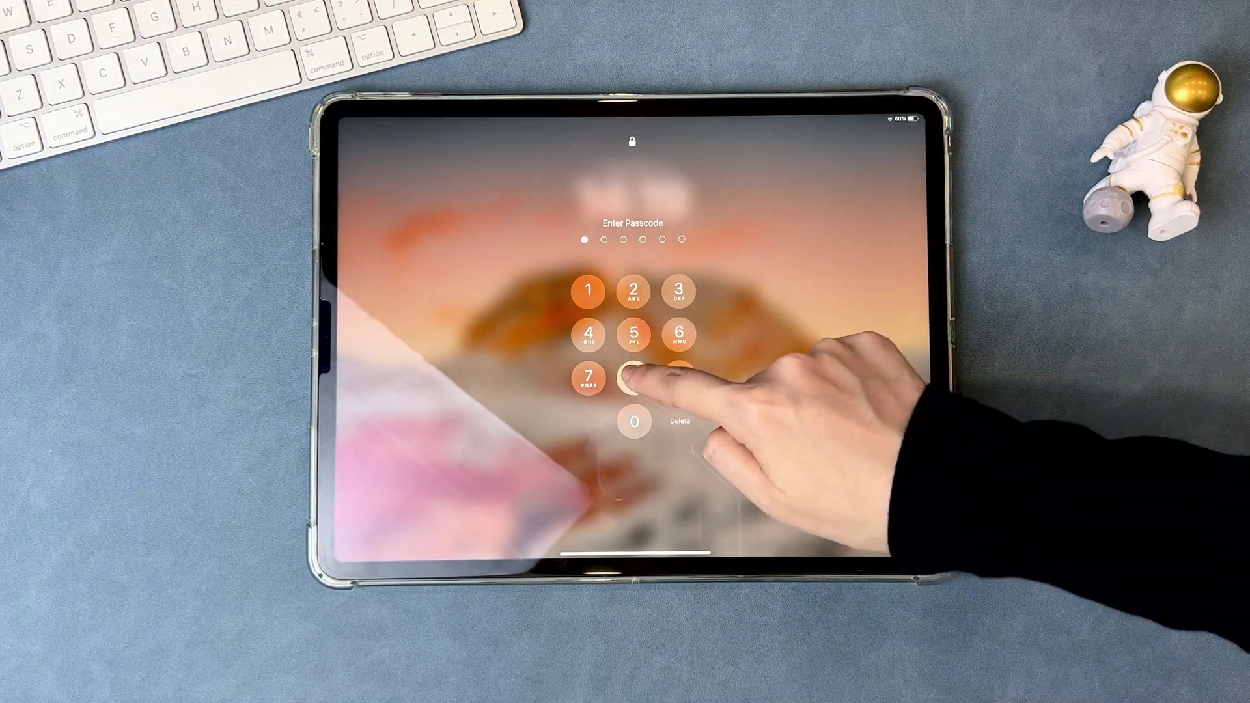
left_click(633, 377)
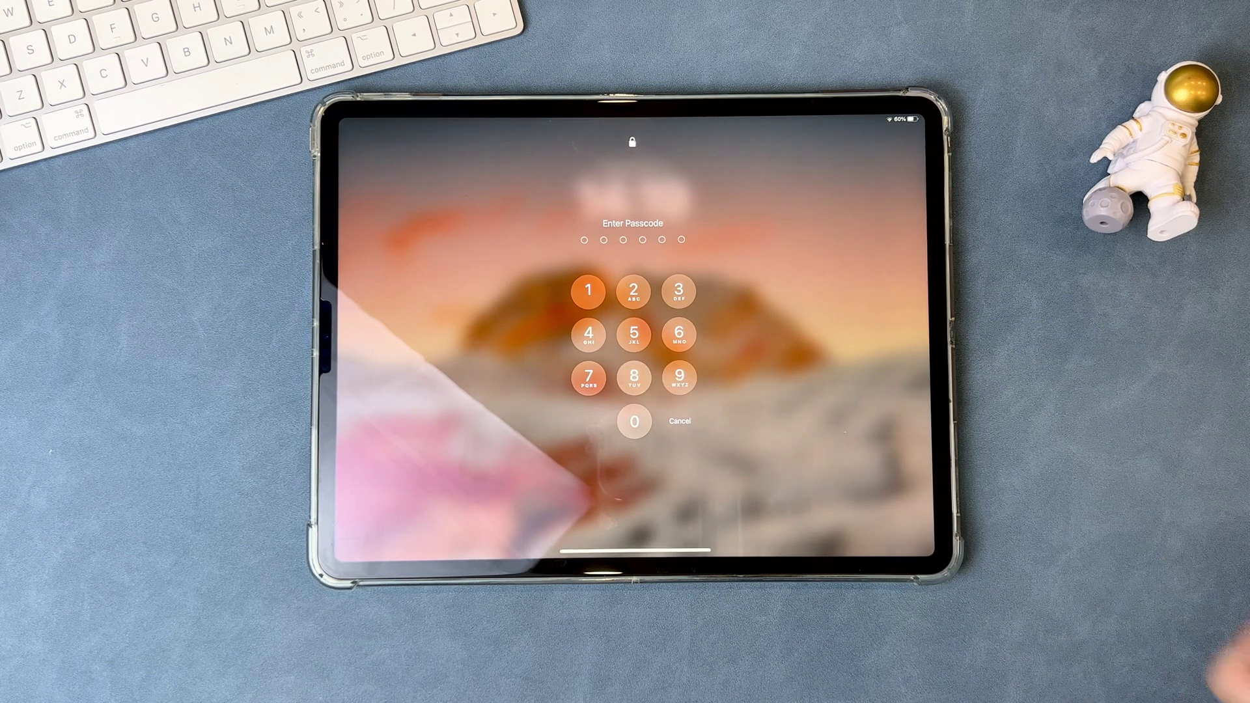
Step: After the rejected guess, enter the first four digits of a new passcode guess
left_click(632, 291)
left_click(679, 291)
left_click(632, 334)
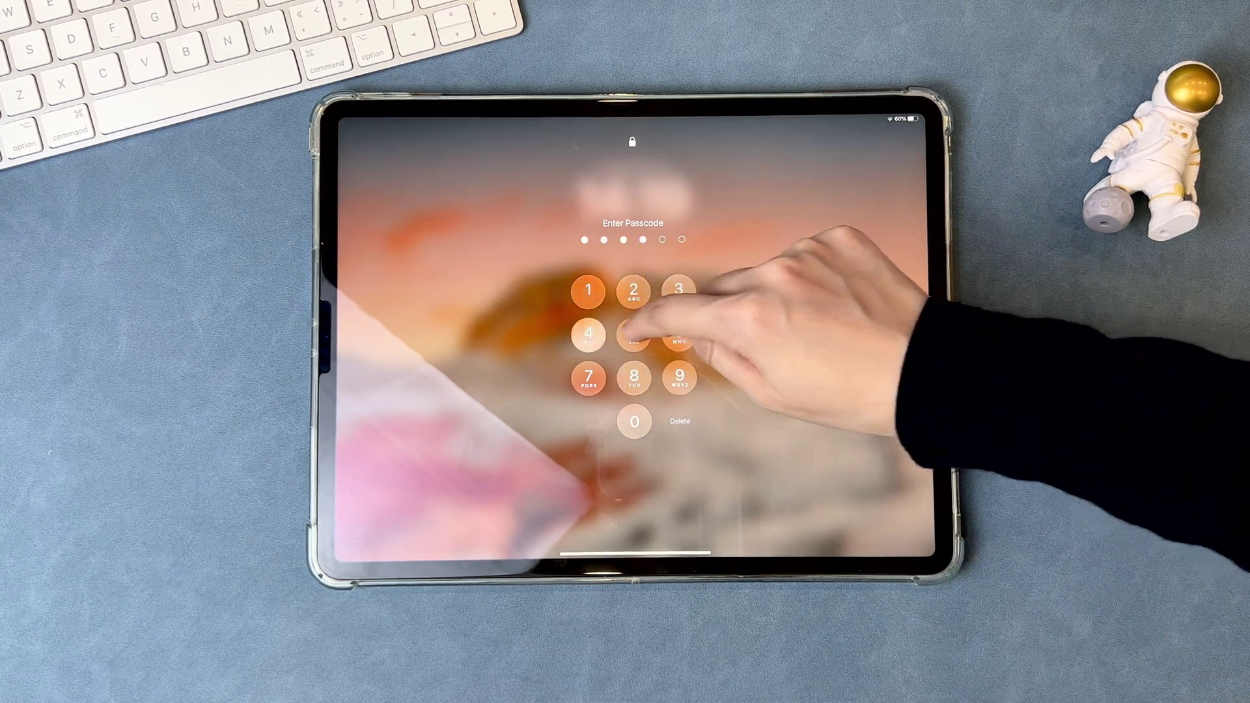
left_click(678, 334)
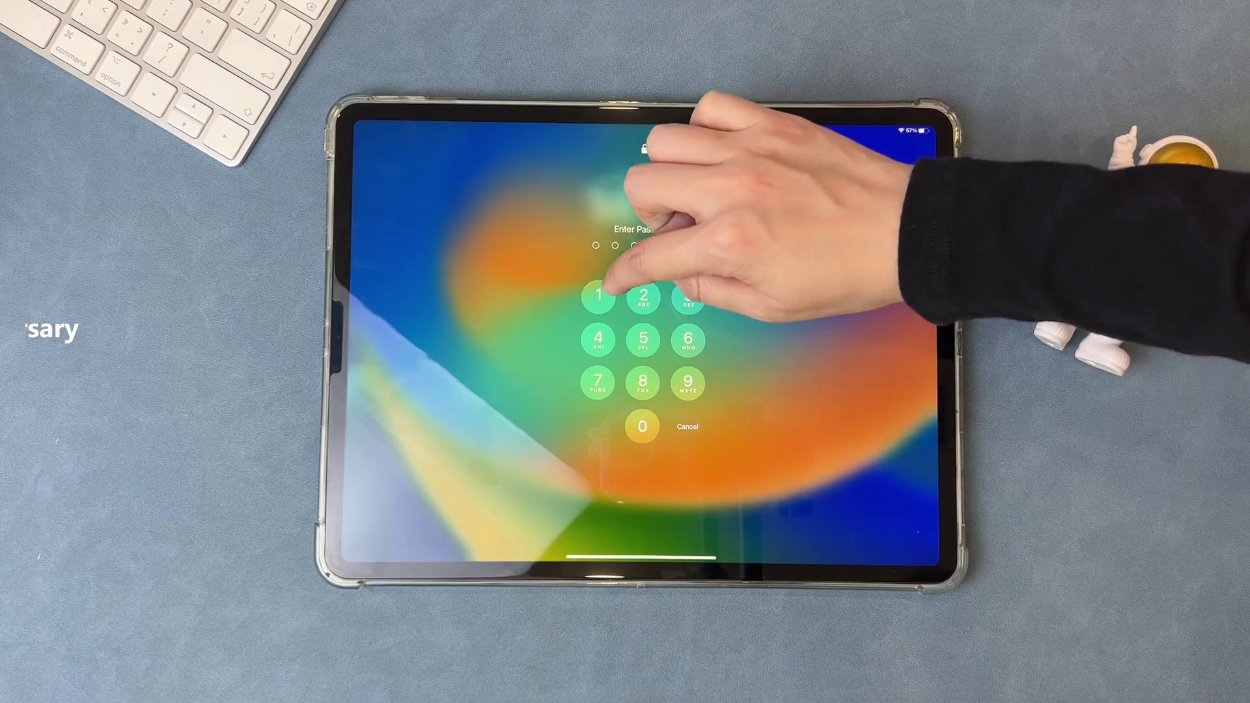
left_click(598, 296)
left_click(643, 297)
left_click(688, 297)
left_click(598, 339)
left_click(643, 339)
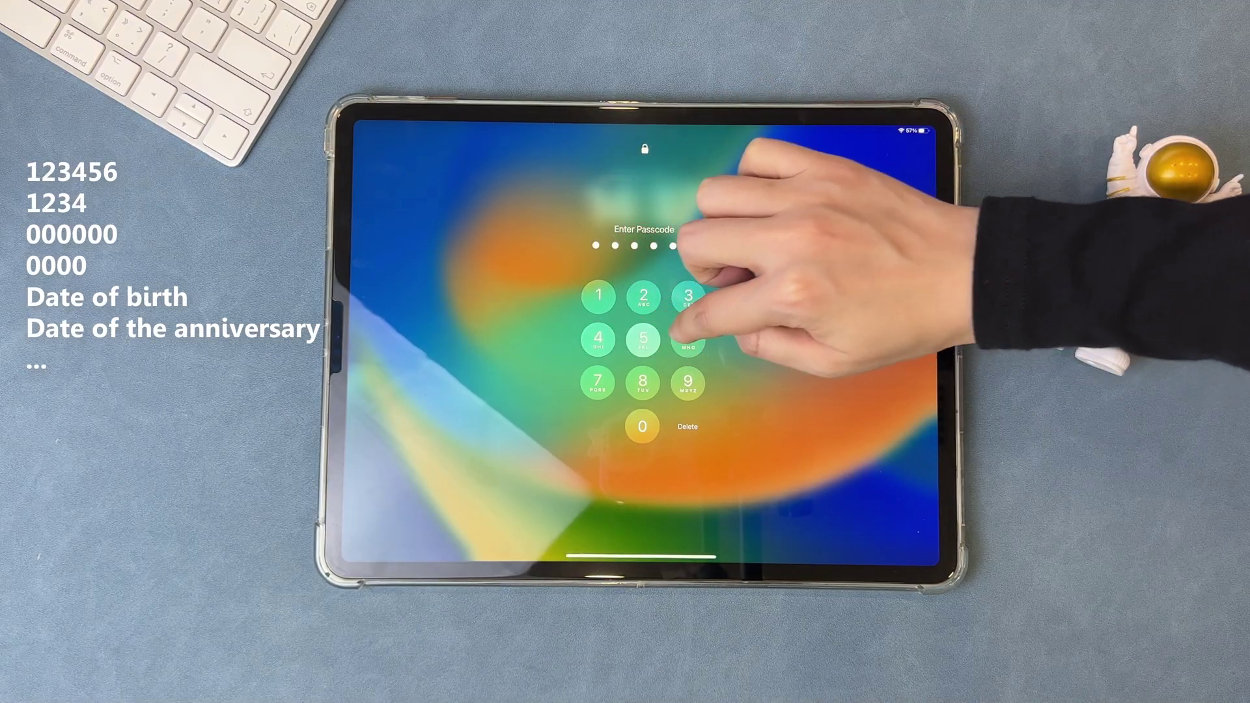
left_click(688, 339)
left_click(598, 296)
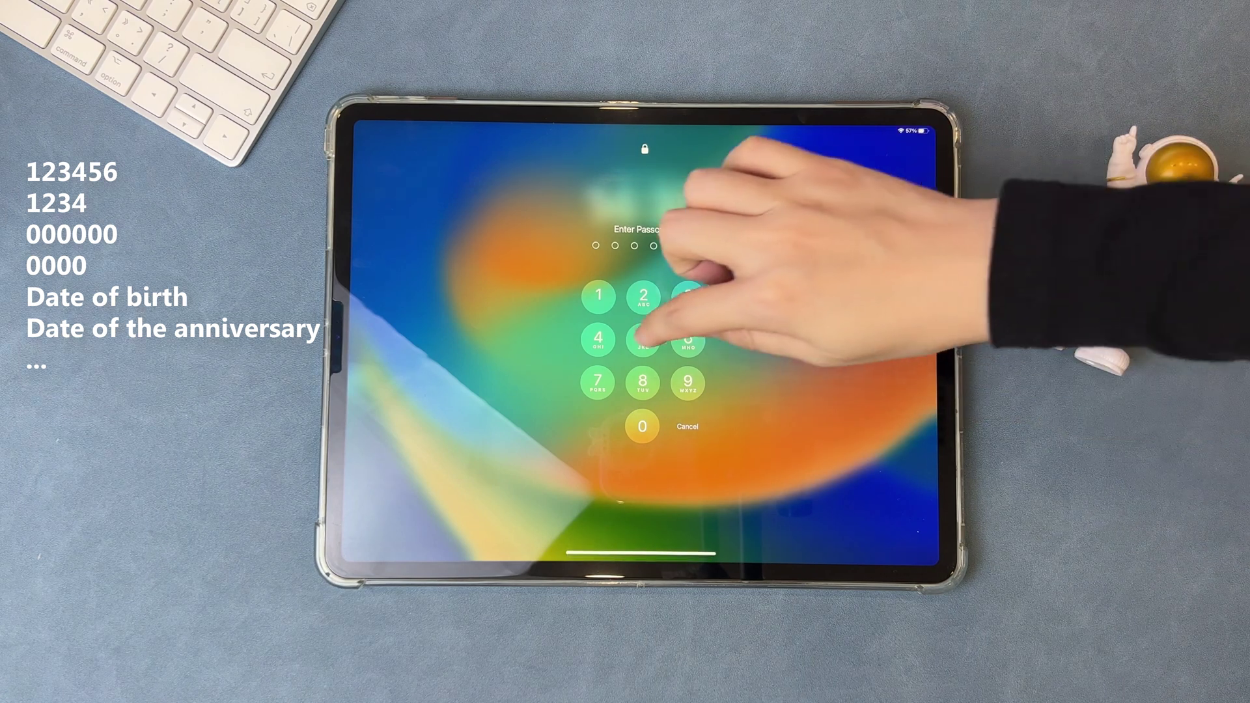
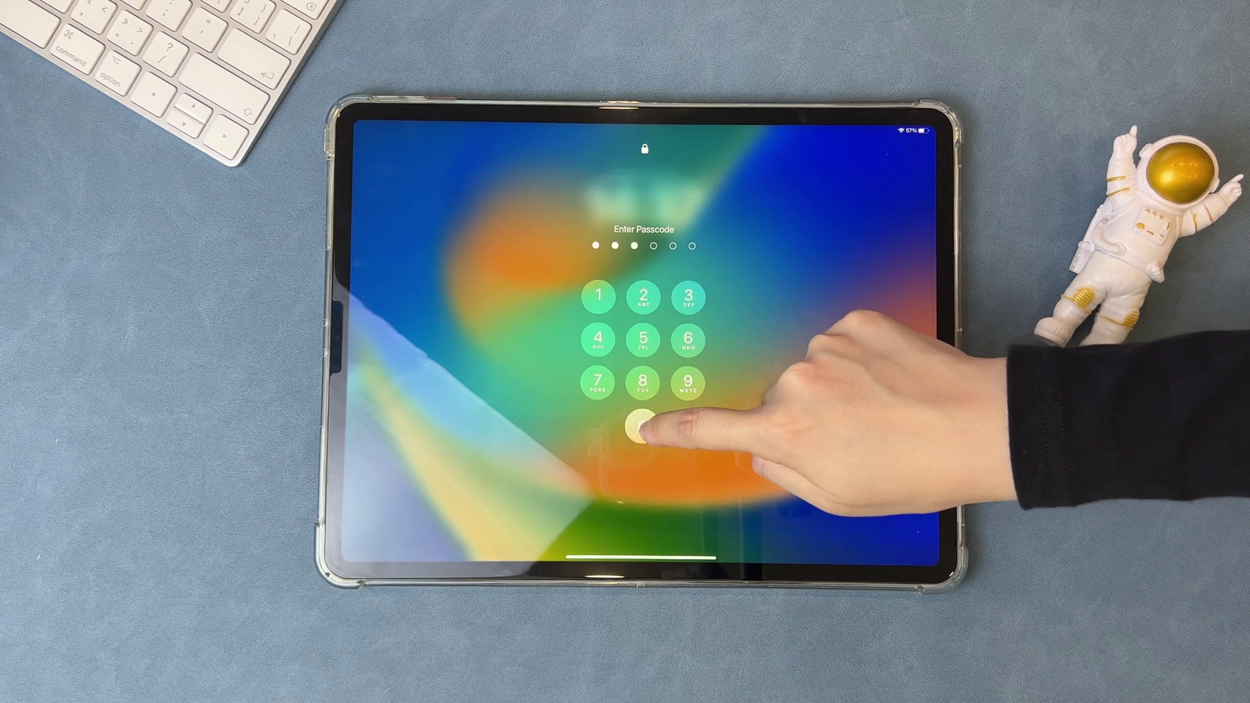
Step: Tap the final passcode digit so the iPad unlocks to its home screen
left_click(641, 426)
left_click(641, 426)
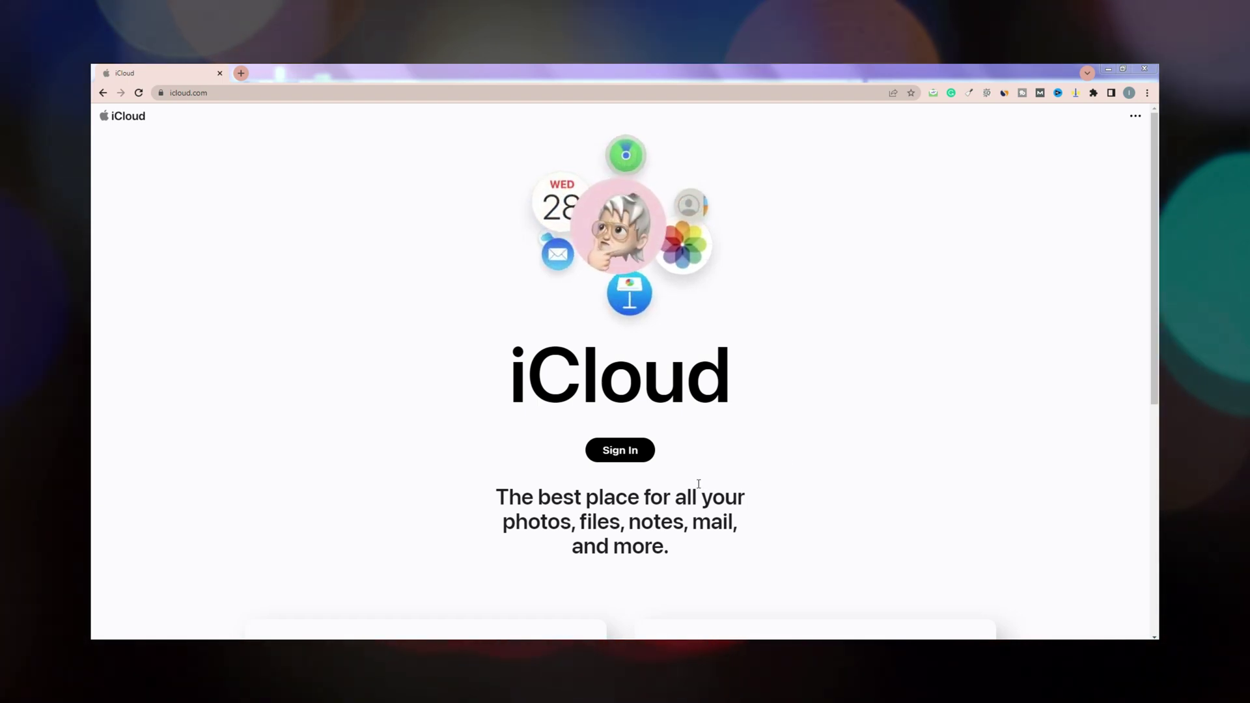
Step: Sign in to iCloud, enter the six-digit two-factor verification code, and trust this browser
left_click(636, 451)
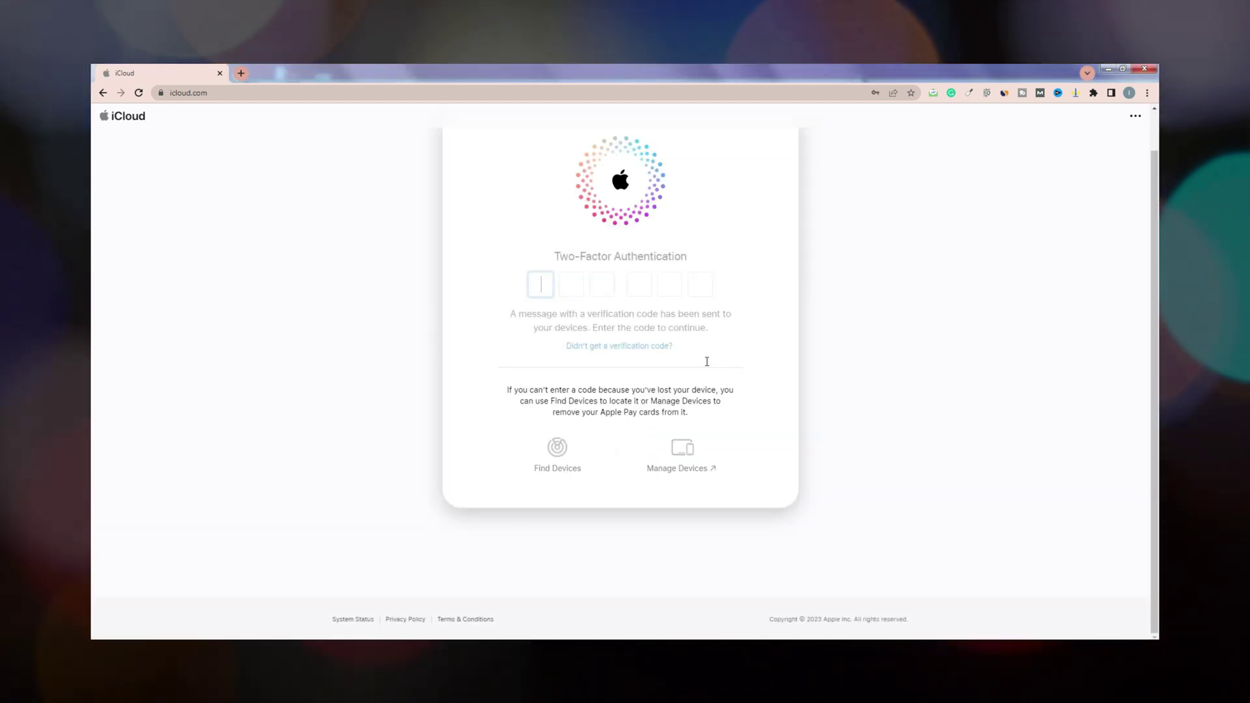
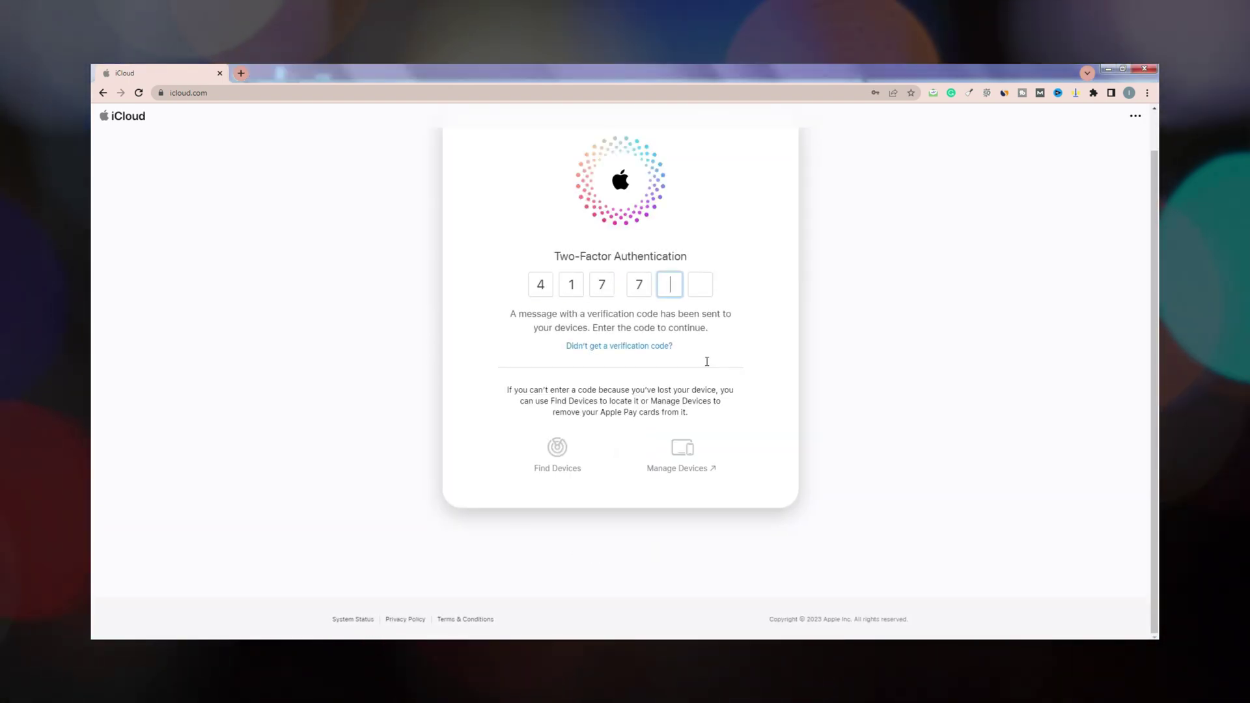
left_click(716, 343)
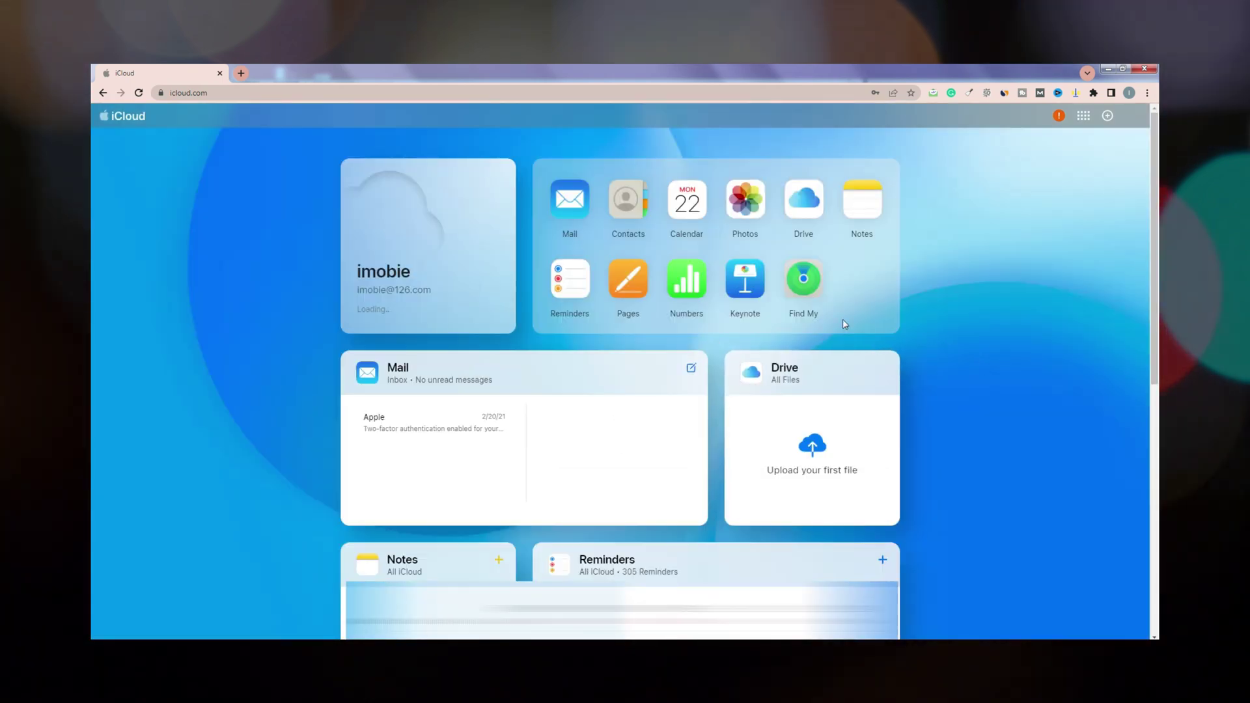
Step: In Find Devices, choose the locked iPad from All Devices and start Erase iPad
left_click(804, 283)
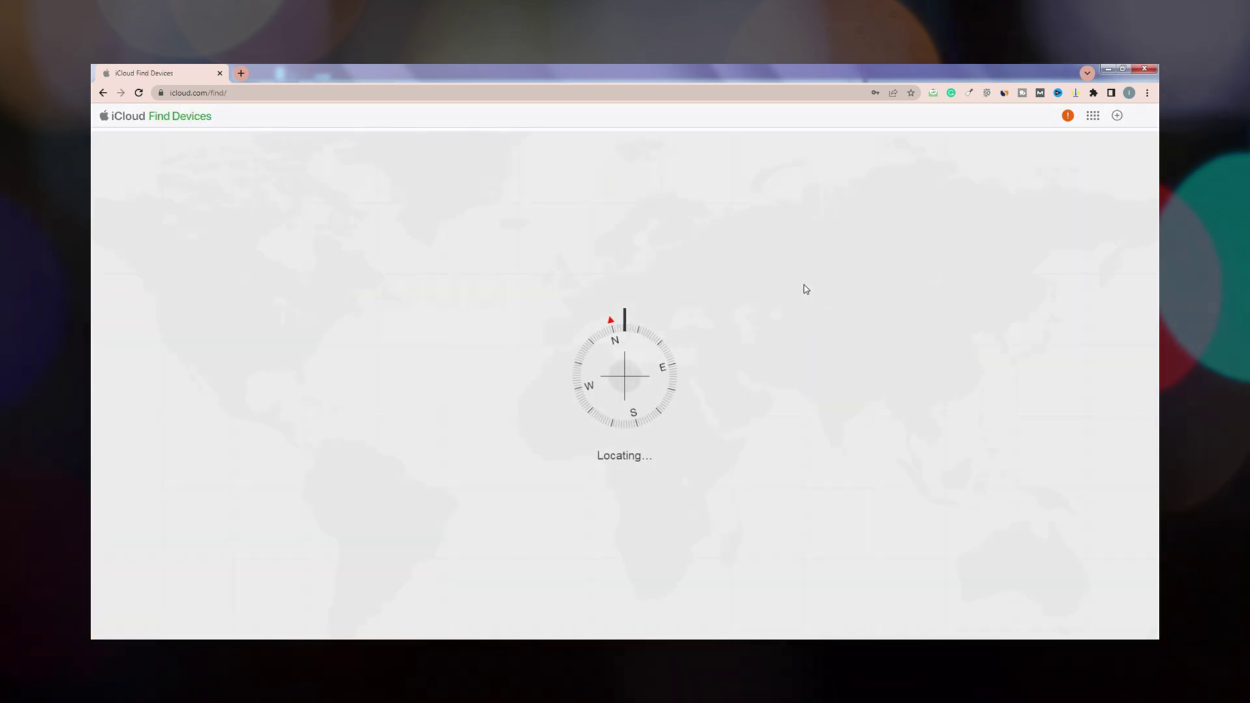
left_click(630, 147)
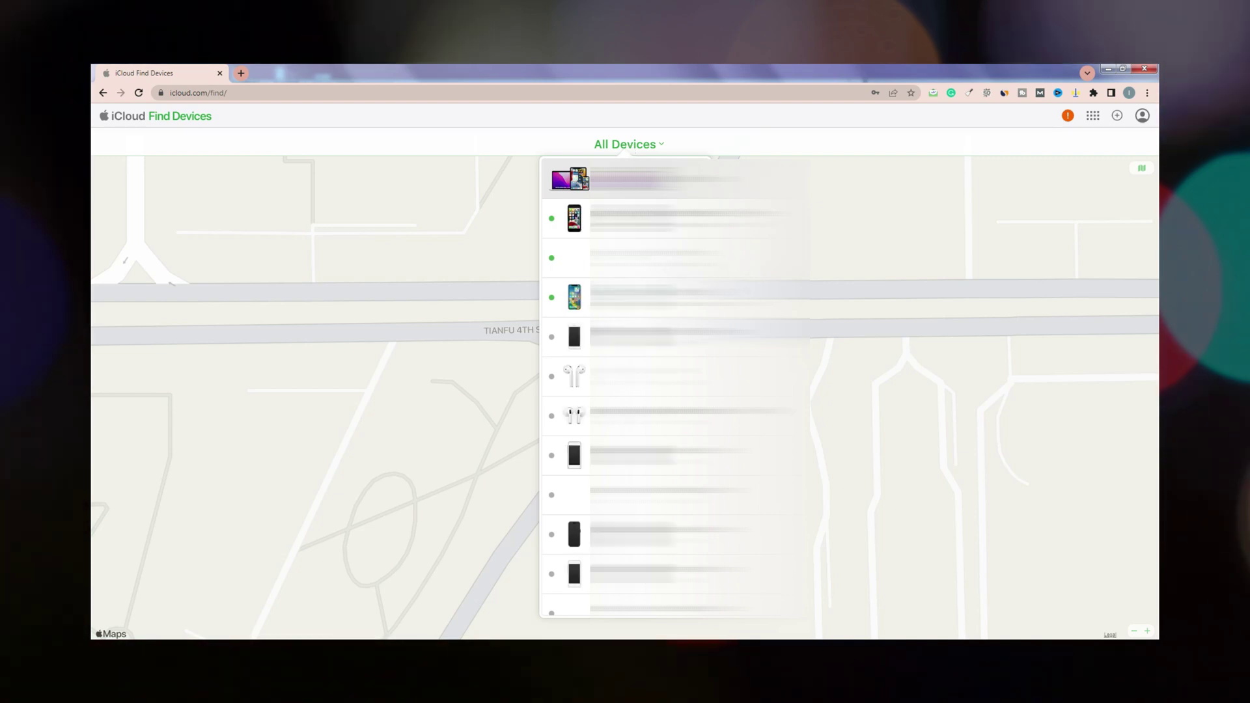
scroll(674, 387, "down", 2)
scroll(674, 387, "down", 5)
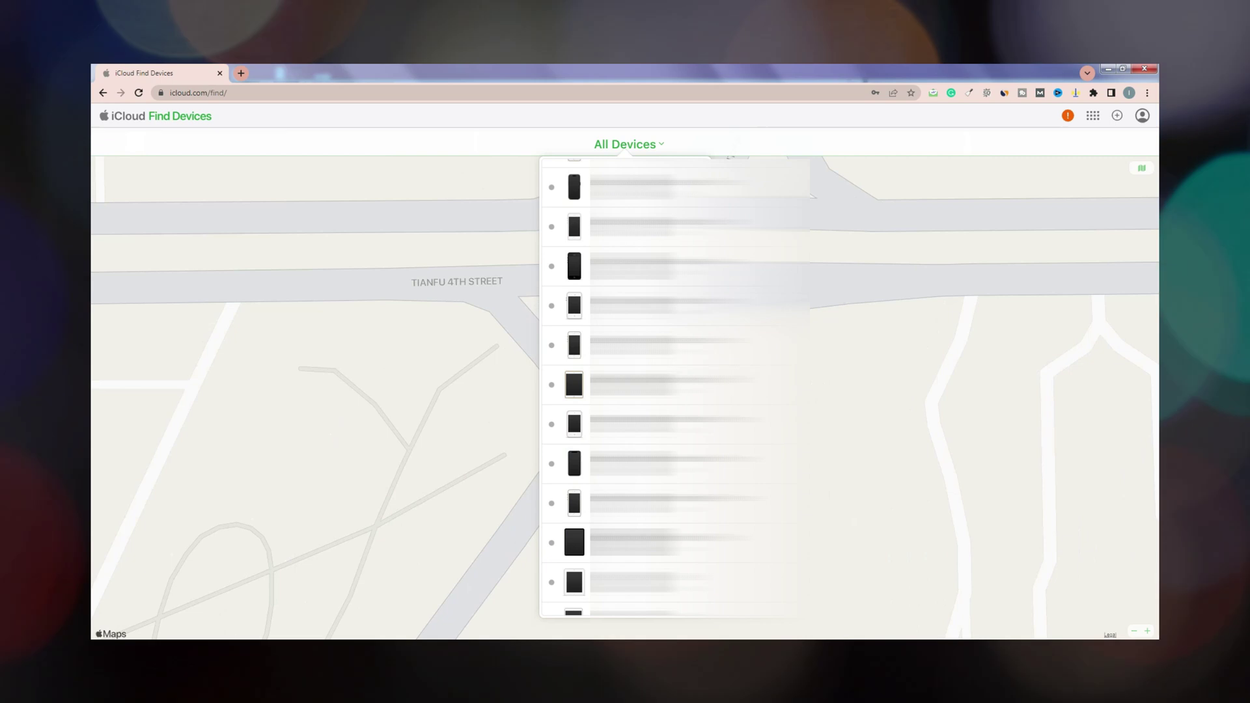
left_click(611, 384)
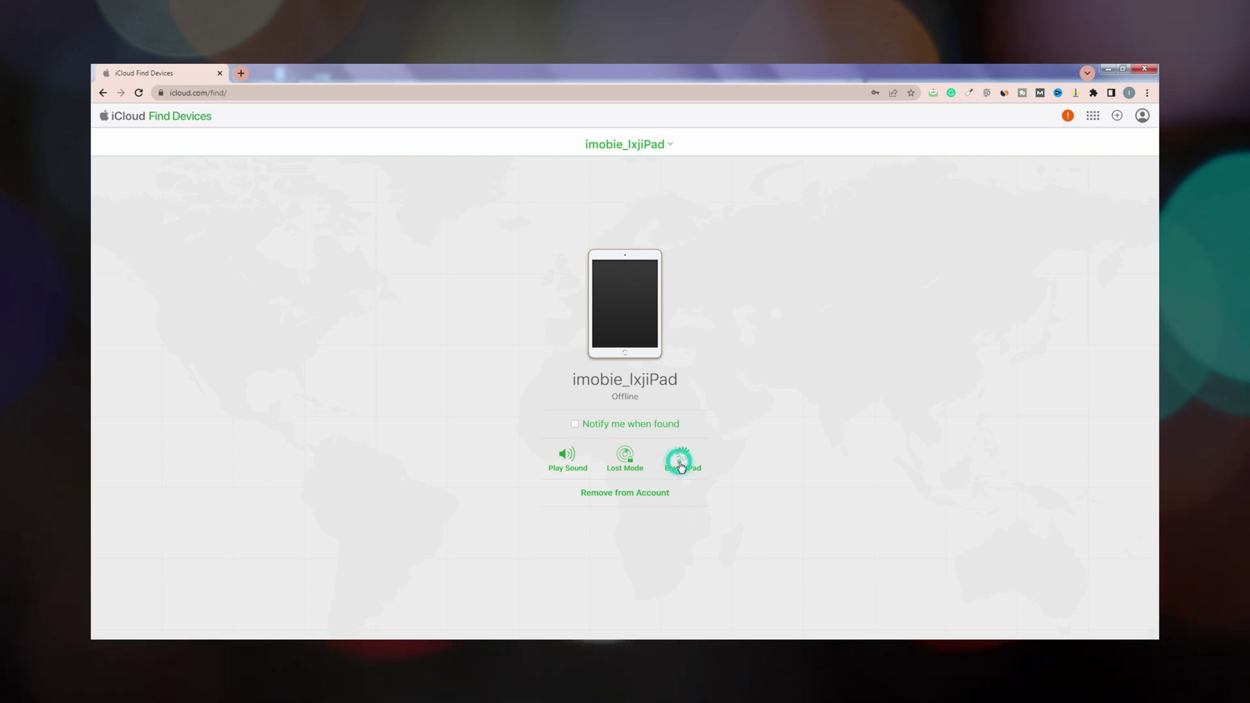
left_click(680, 463)
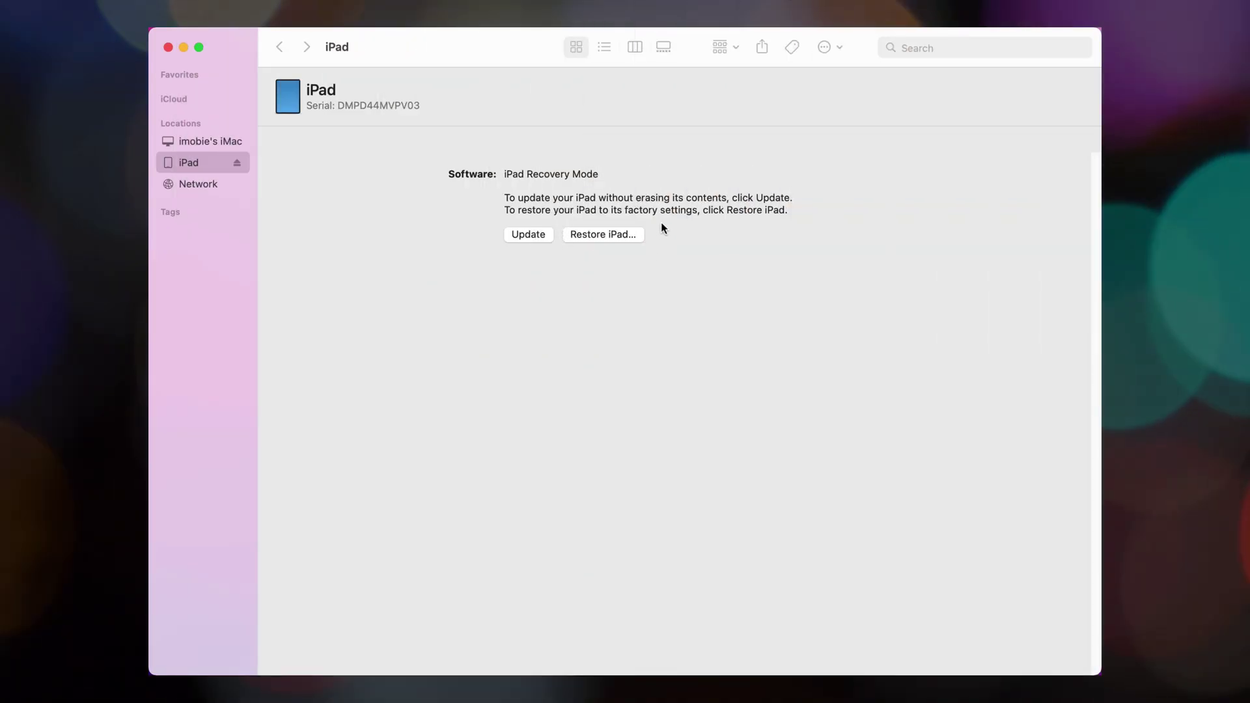
Step: Restore and update the iPad to factory settings, accepting the software license agreement
left_click(596, 237)
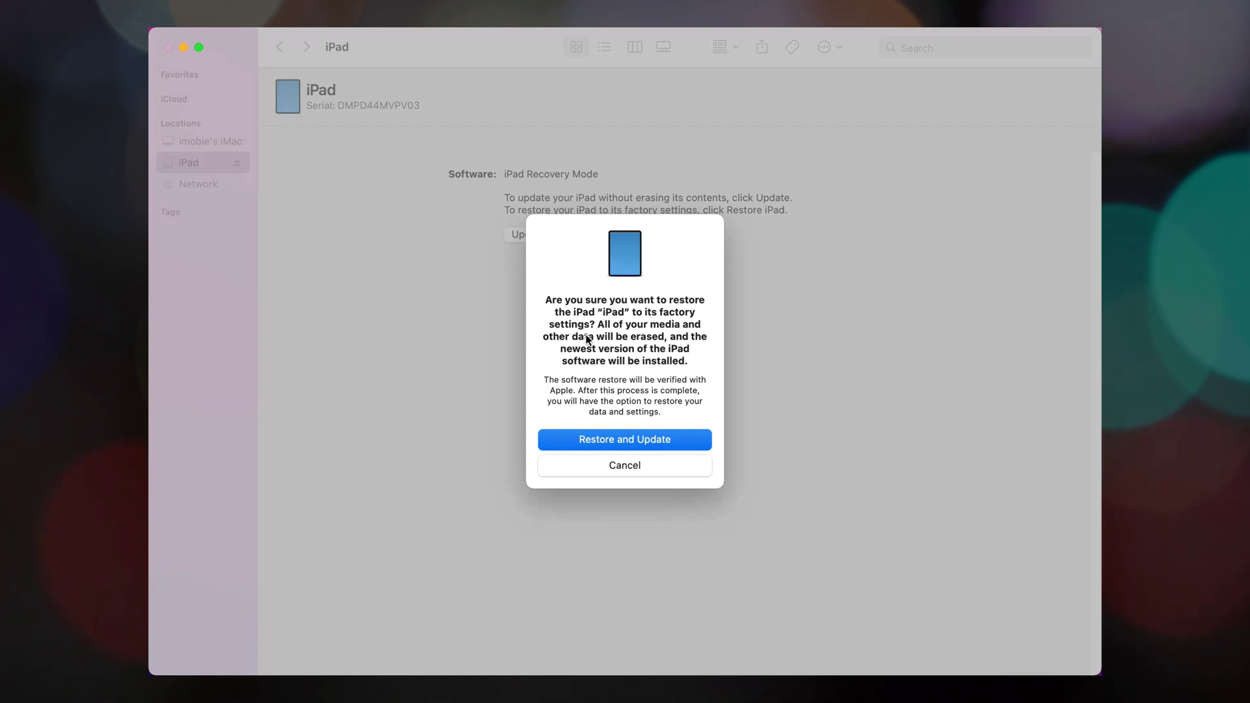
left_click(606, 440)
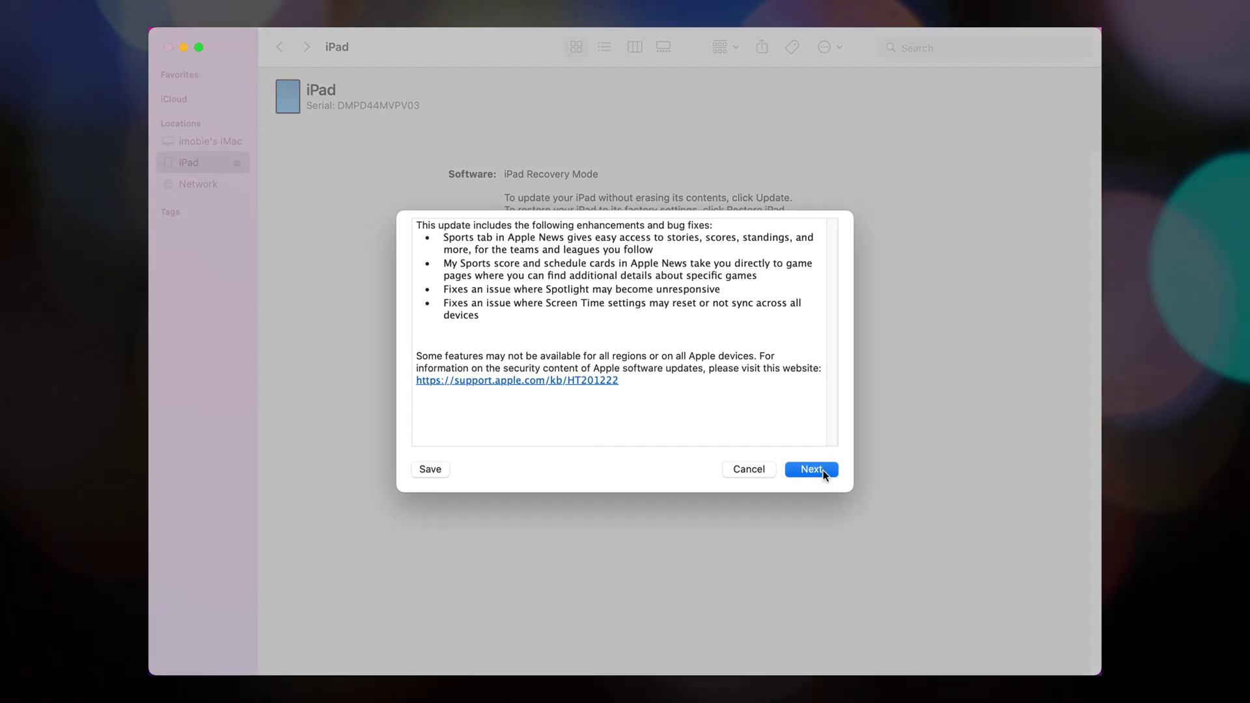
left_click(823, 468)
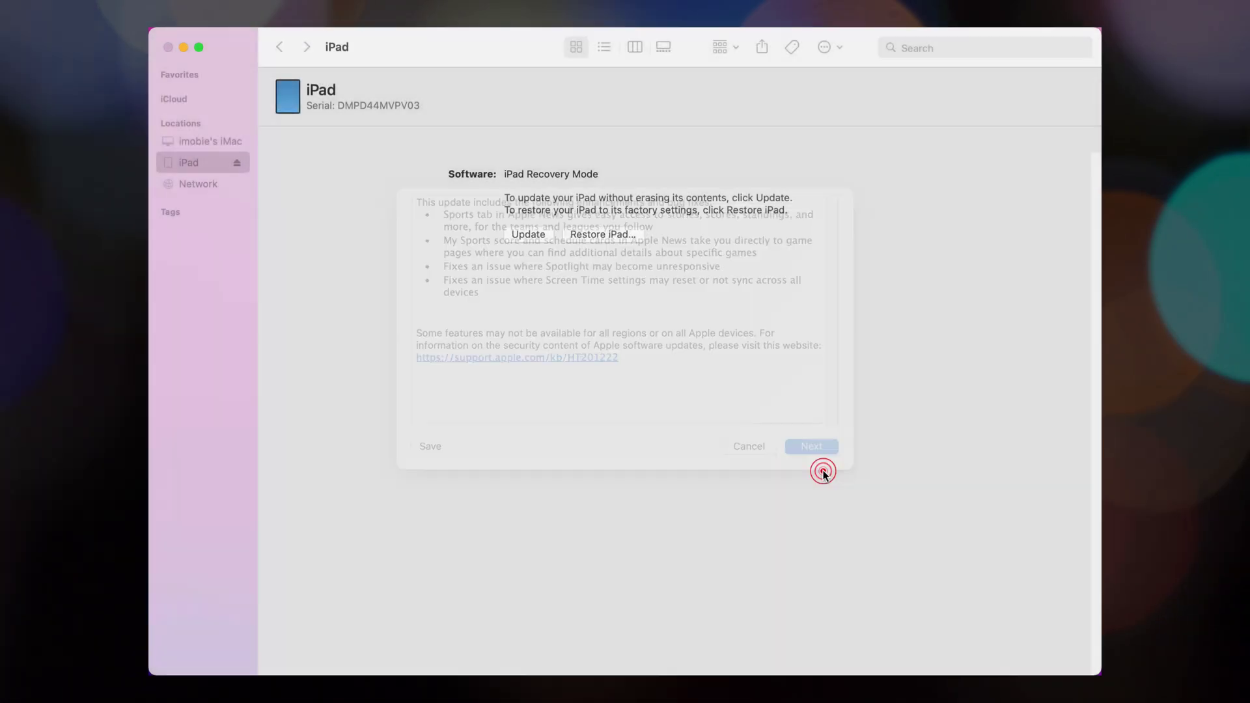
left_click(822, 472)
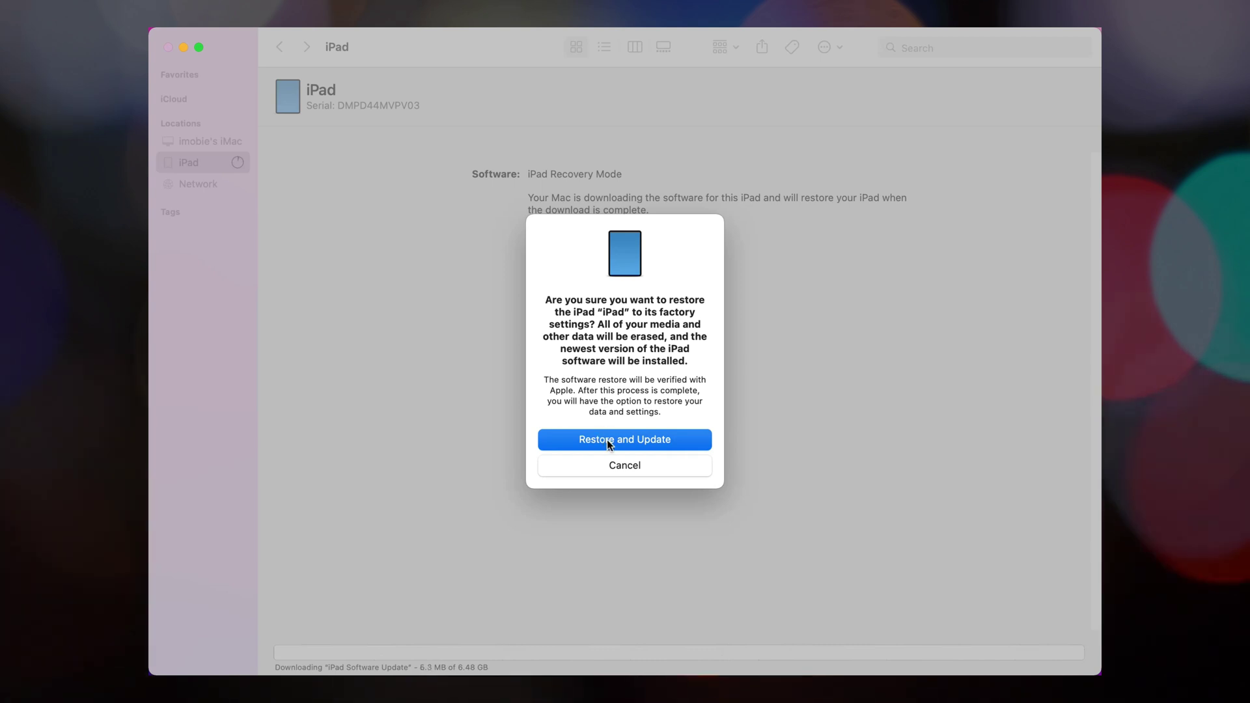
left_click(607, 440)
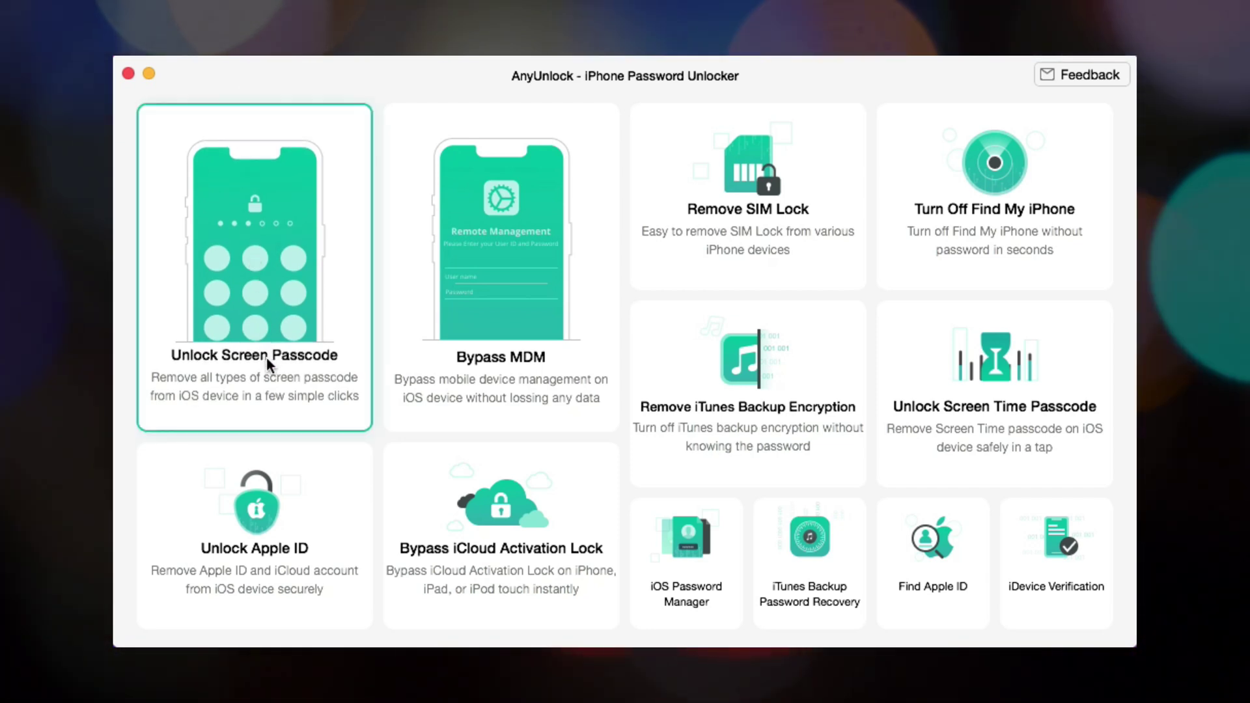
Step: Start Unlock Screen Passcode and download the matching iPad Pro iOS 16.3 firmware package
left_click(267, 362)
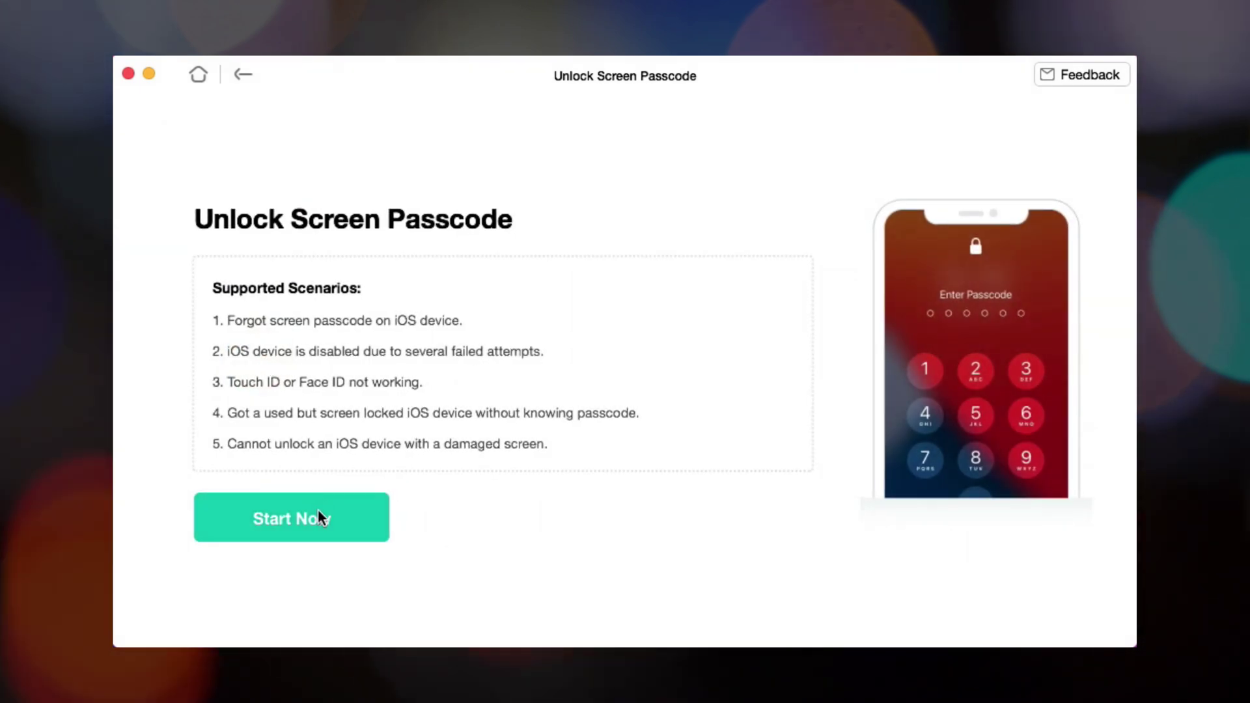
left_click(317, 514)
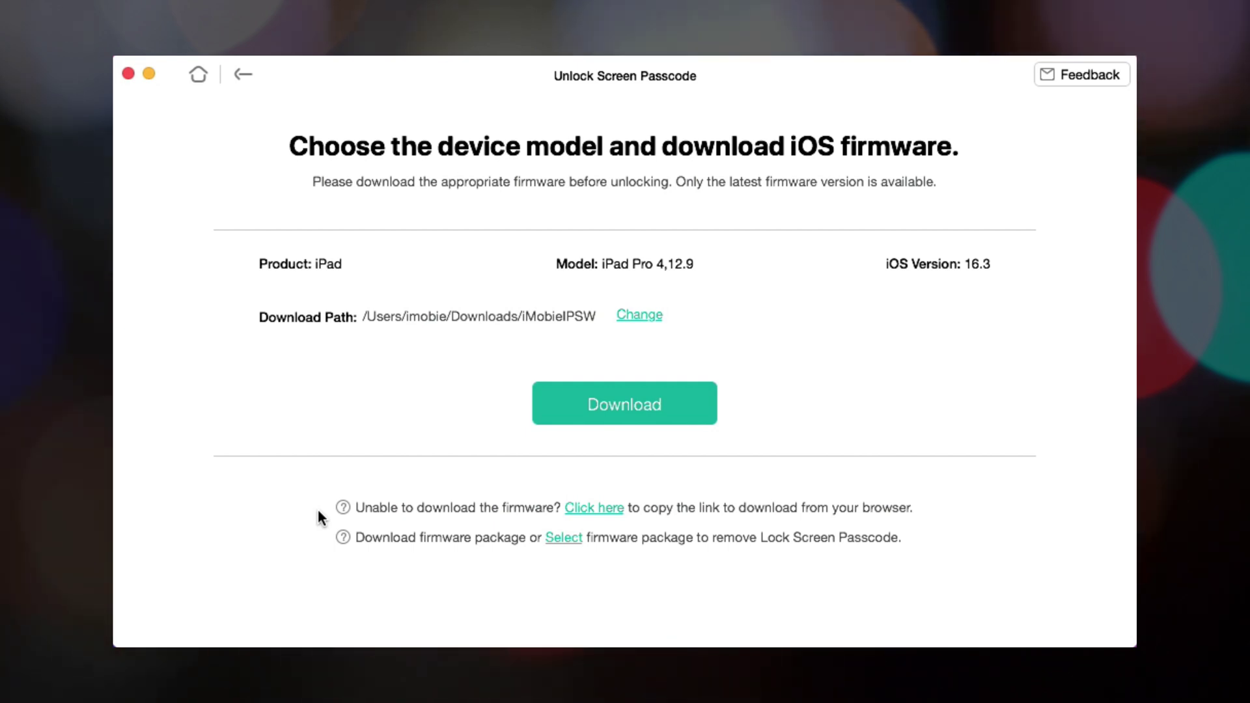
left_click(684, 411)
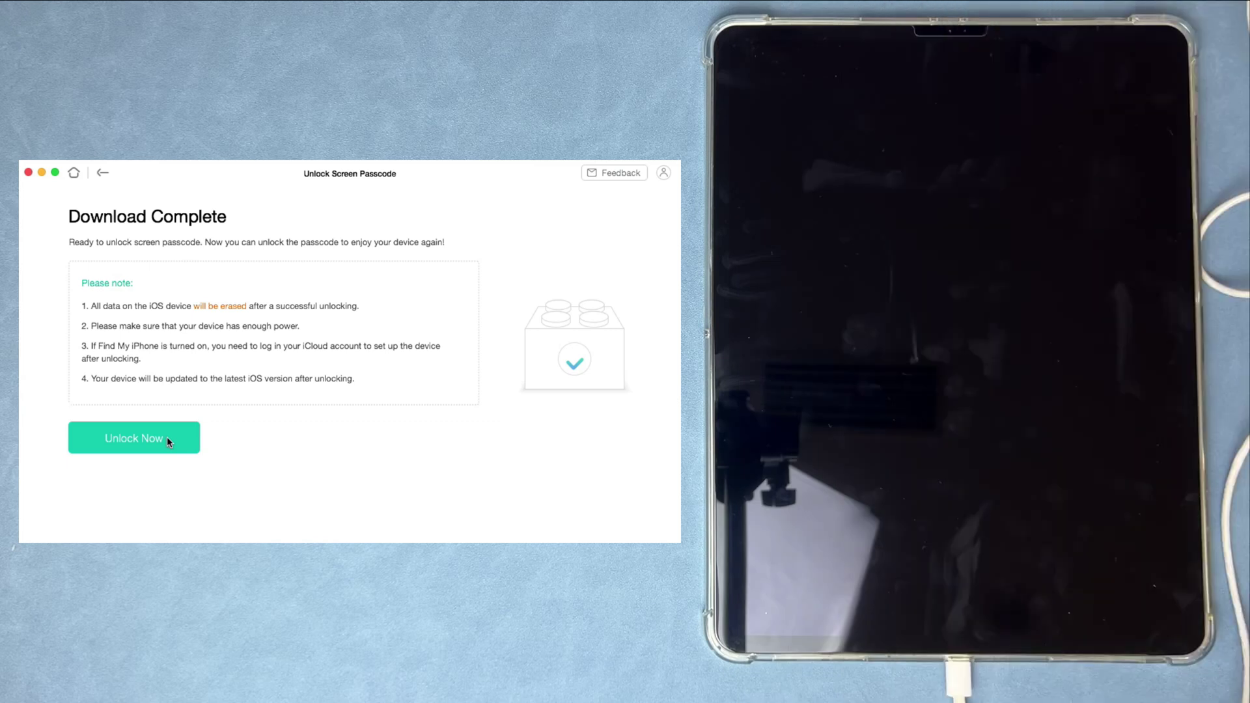
Step: Choose Unlock Now on the Download Complete page to remove the iPad's screen passcode
left_click(167, 438)
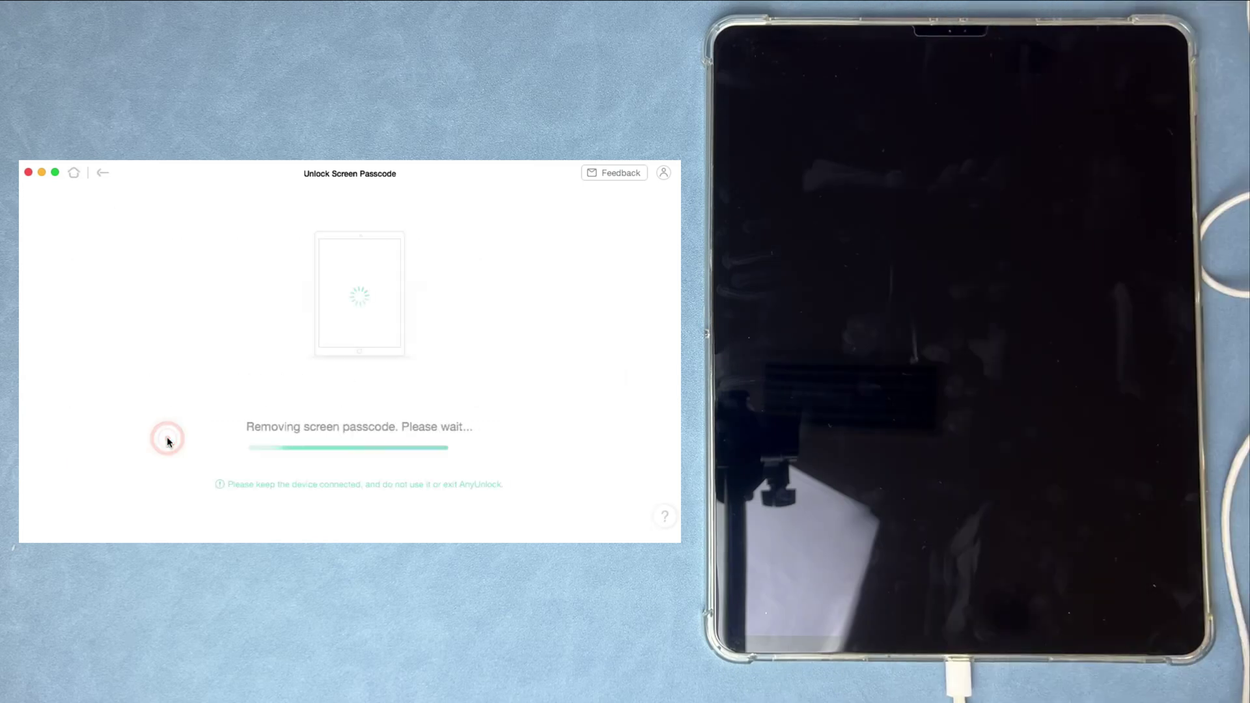